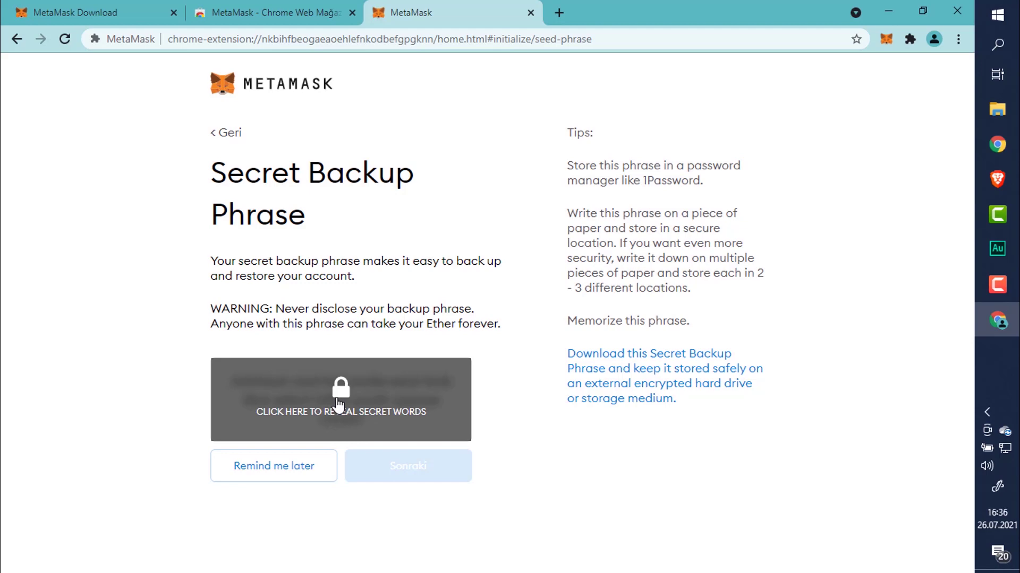
Step: Reveal the wallet's secret backup phrase and confirm it by selecting all twelve words in the order shown
left_click(338, 405)
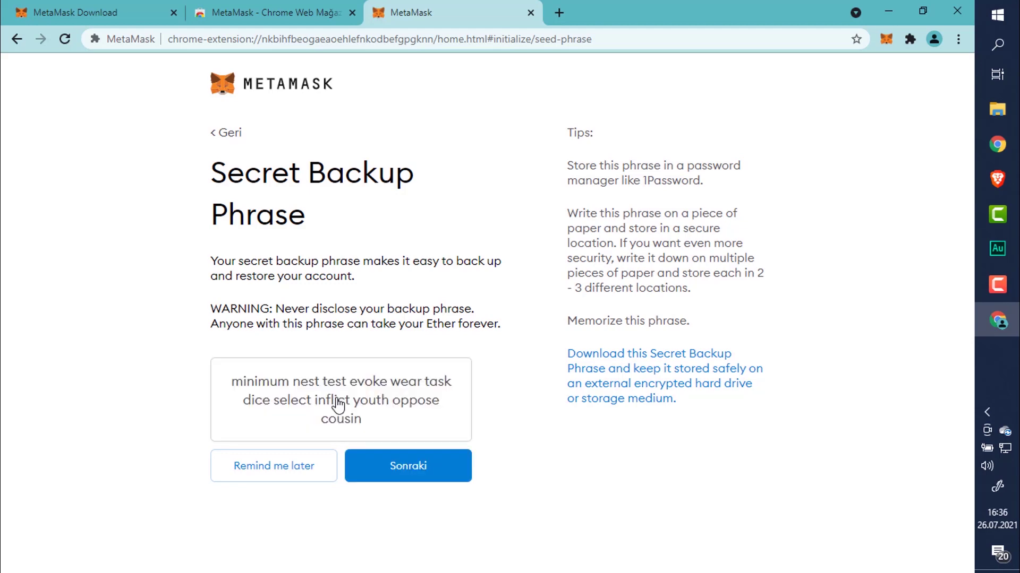
left_click(364, 458)
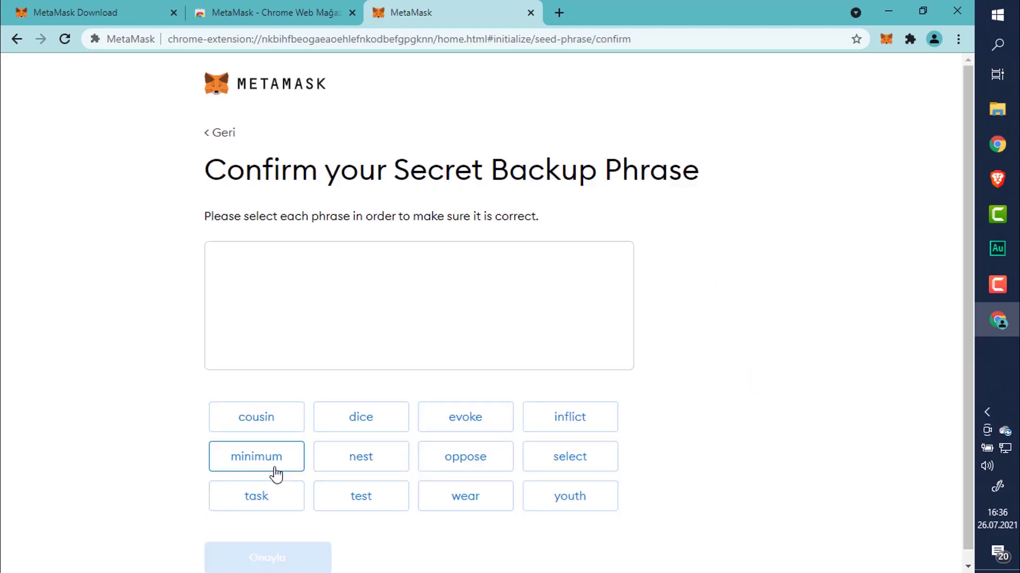
left_click(270, 468)
left_click(375, 468)
left_click(357, 493)
left_click(446, 420)
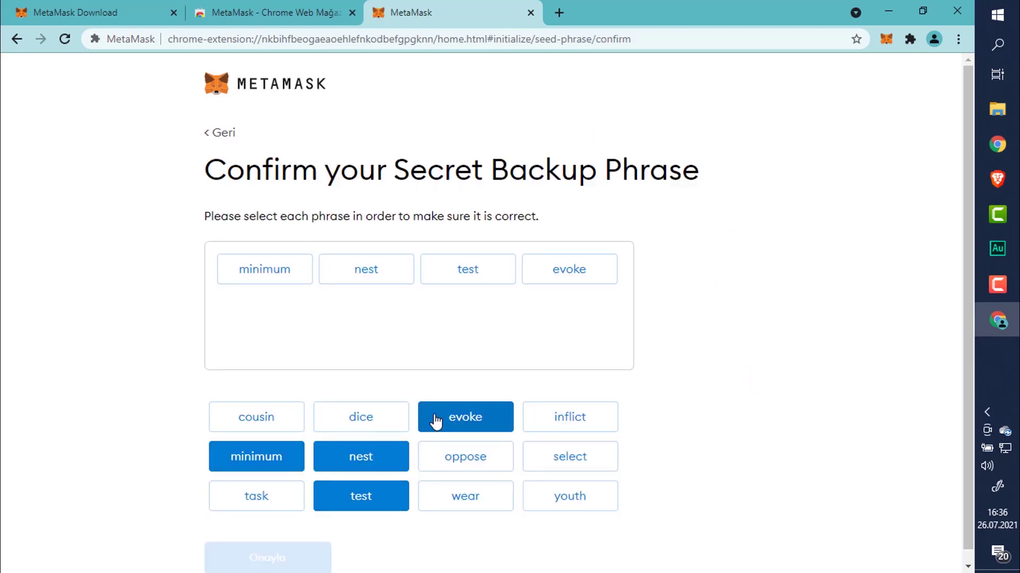
left_click(456, 495)
left_click(278, 502)
left_click(359, 420)
left_click(542, 456)
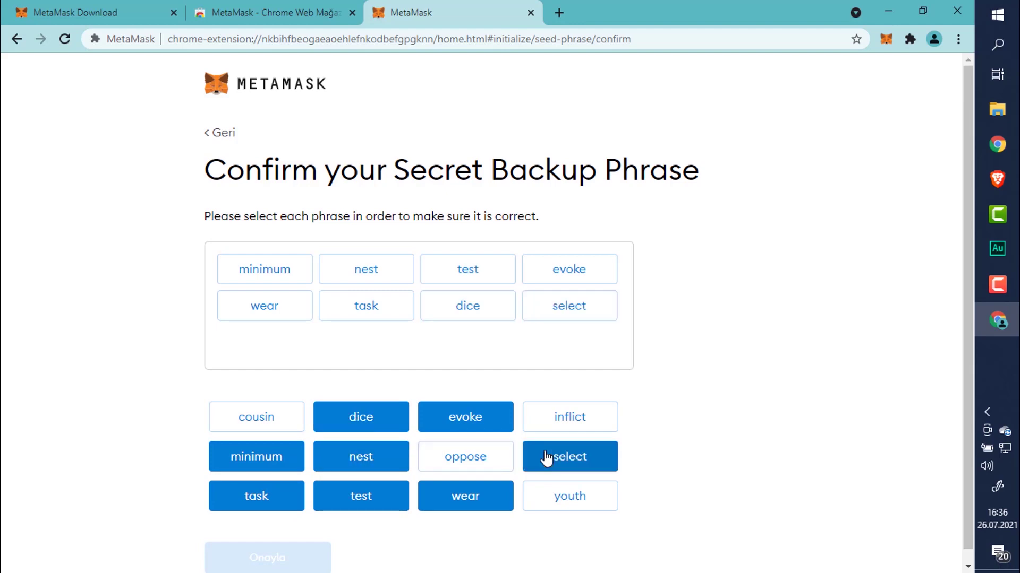
left_click(584, 416)
left_click(526, 493)
left_click(467, 459)
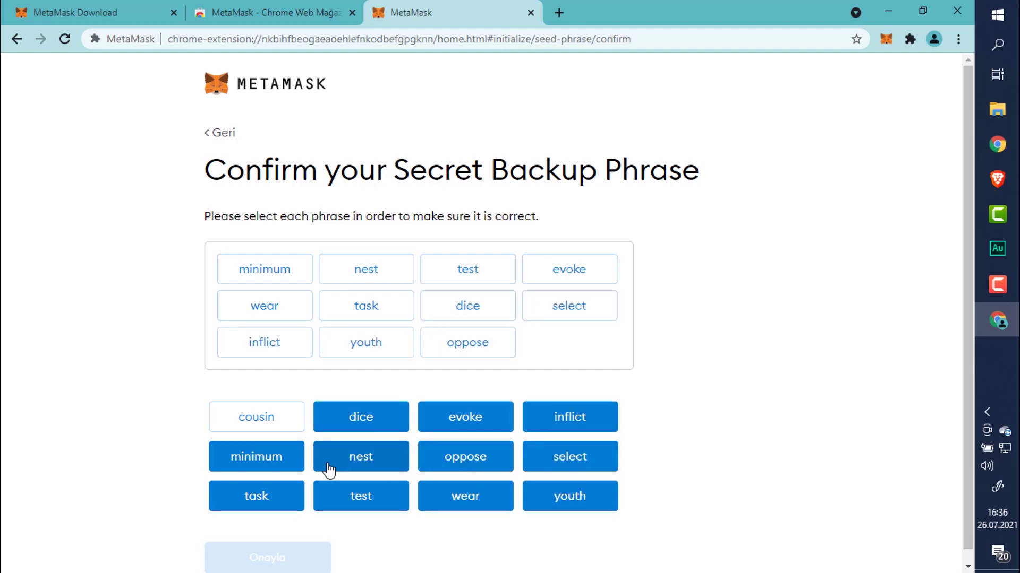
left_click(250, 419)
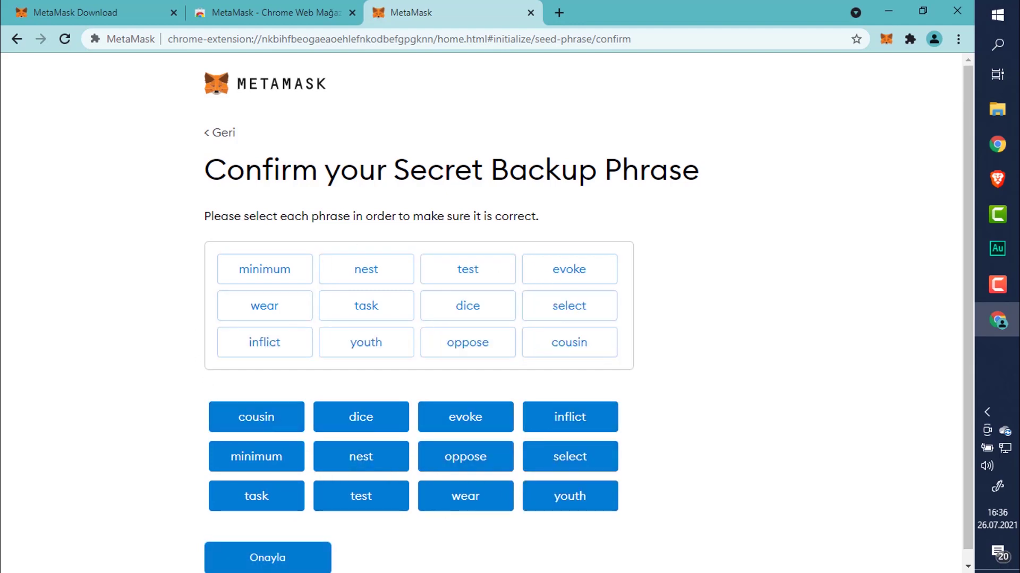
left_click(233, 564)
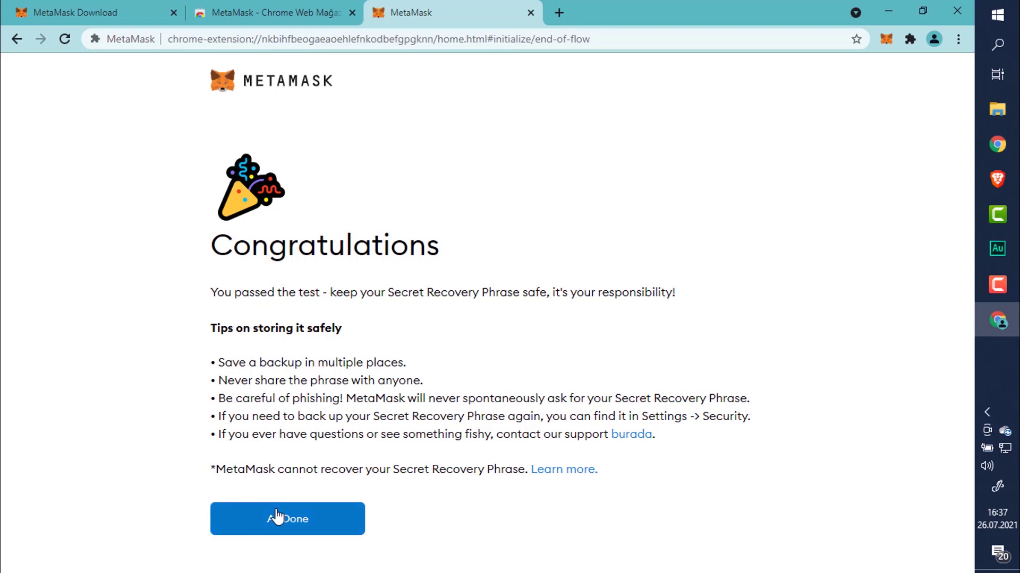
Step: Finish the wallet setup and dismiss the What's new announcements
left_click(273, 531)
scroll(506, 260, "down", 9)
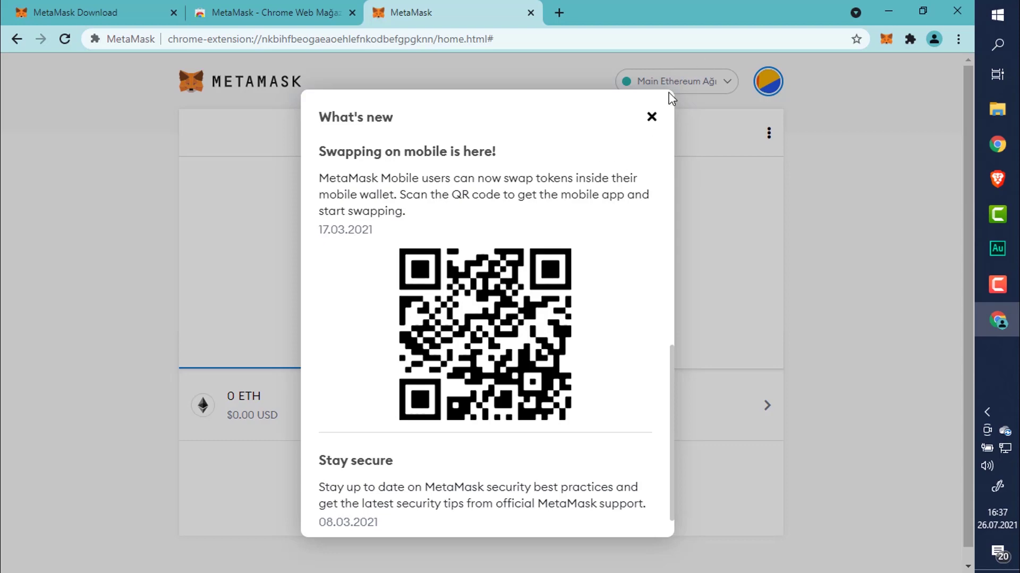
left_click(652, 117)
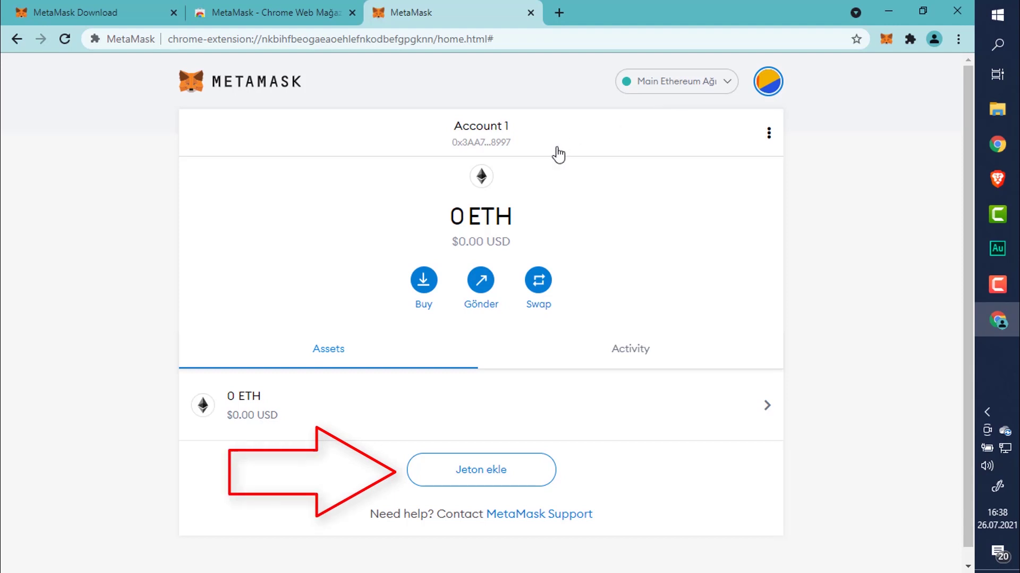
Step: Start adding a token to the wallet and open the custom token form
scroll(478, 318, "down", 1)
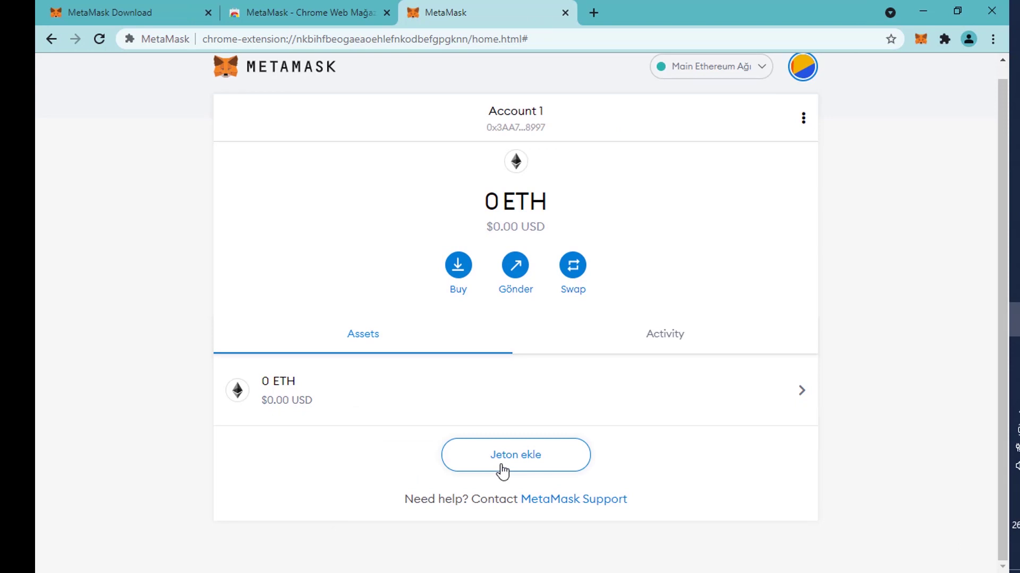
left_click(502, 471)
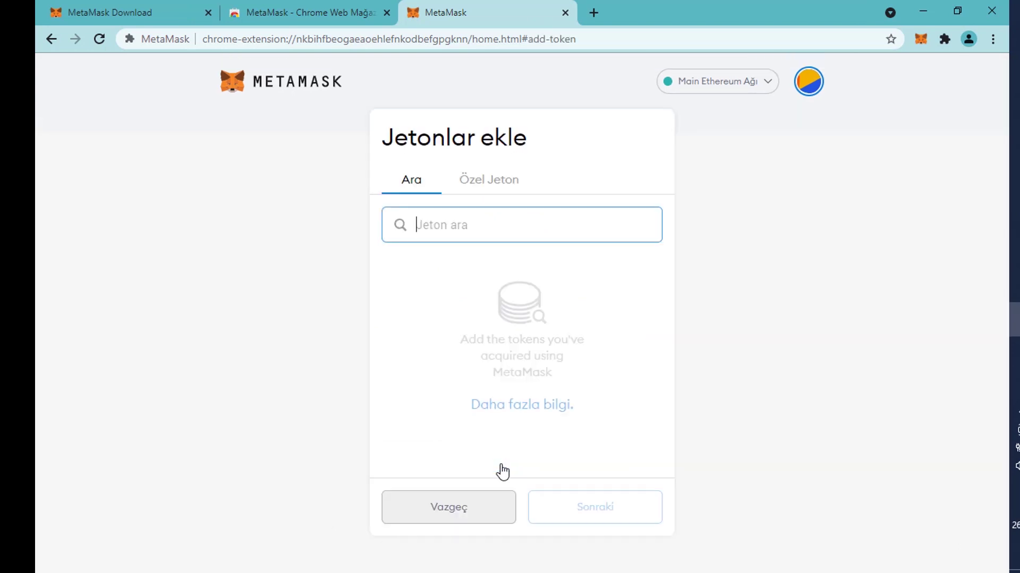
left_click(505, 183)
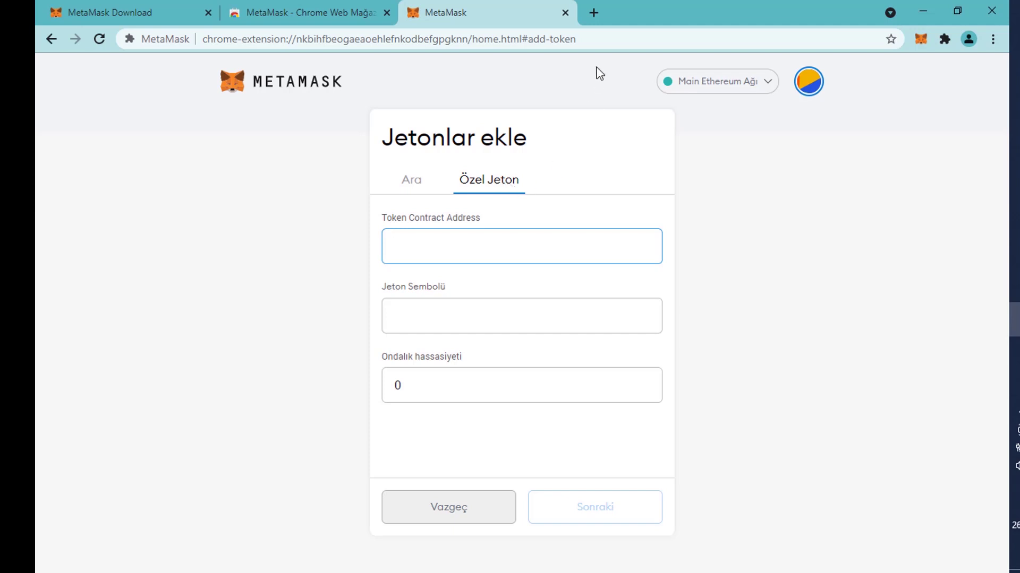
Step: Search the web for coinmarketcap in a new browser tab, then open Uniswap's page on CoinMarketCap
left_click(594, 12)
type("coin")
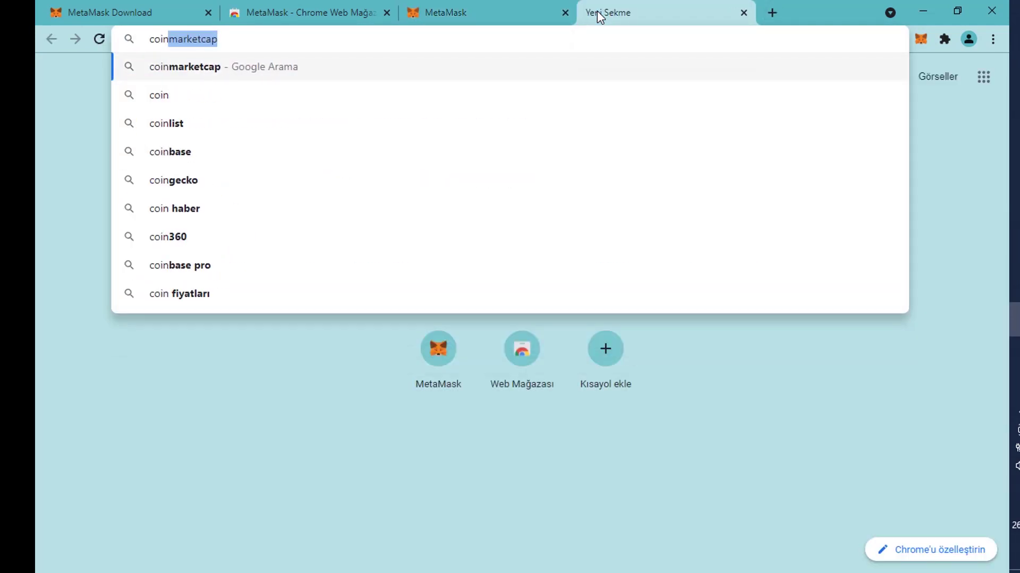
key("Return")
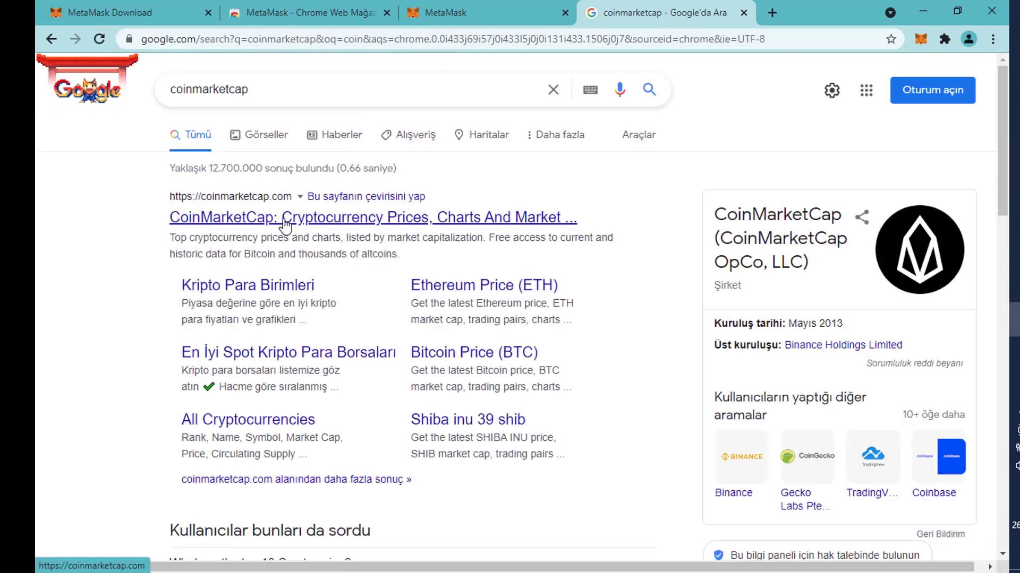
left_click(286, 226)
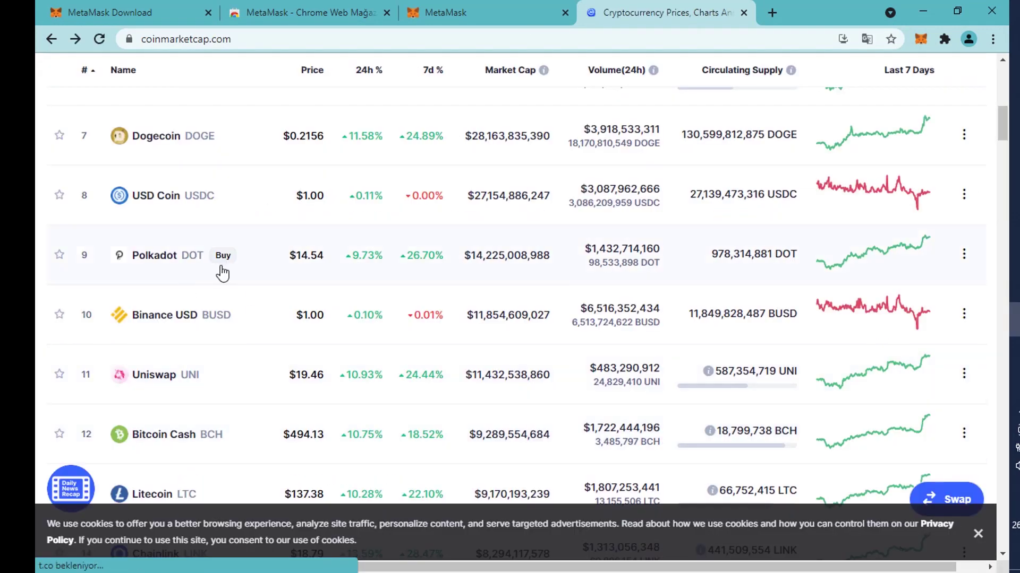
left_click(153, 379)
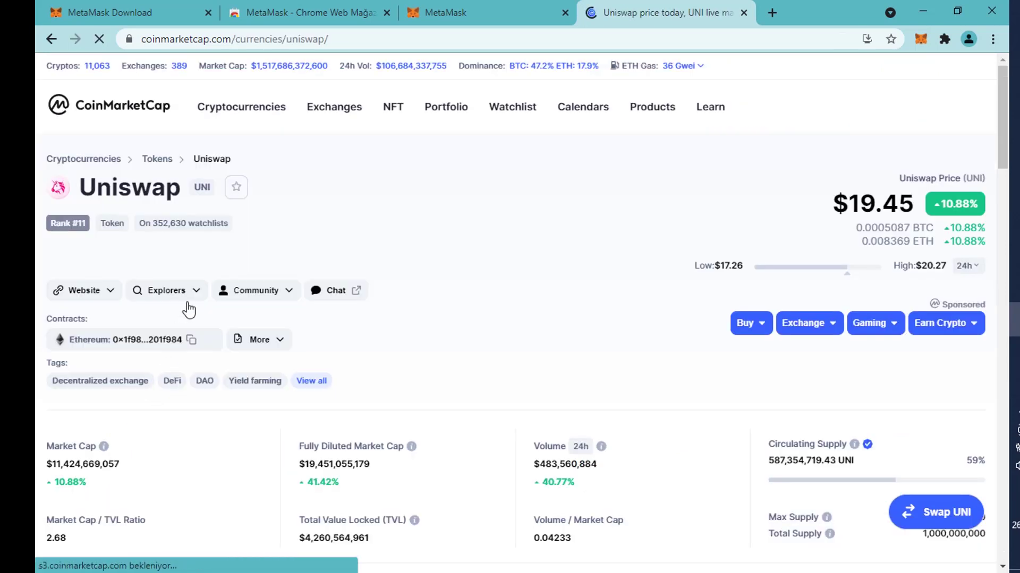
Step: Copy Uniswap's Ethereum contract address from CoinMarketCap and paste it as the token contract address in MetaMask
scroll(509, 233, "down", 1)
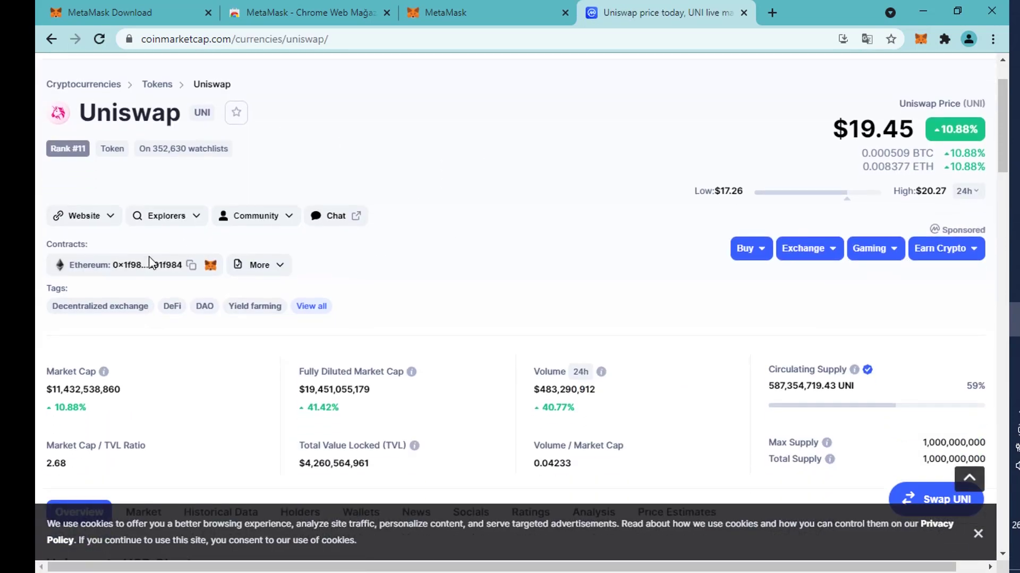
left_click_drag(48, 244, 86, 245)
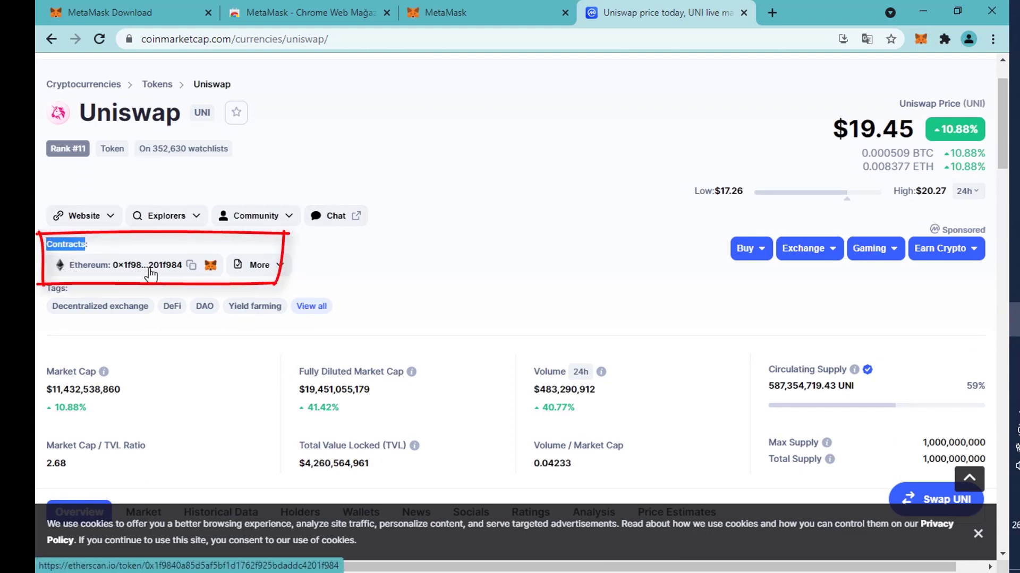
left_click(191, 265)
left_click(478, 14)
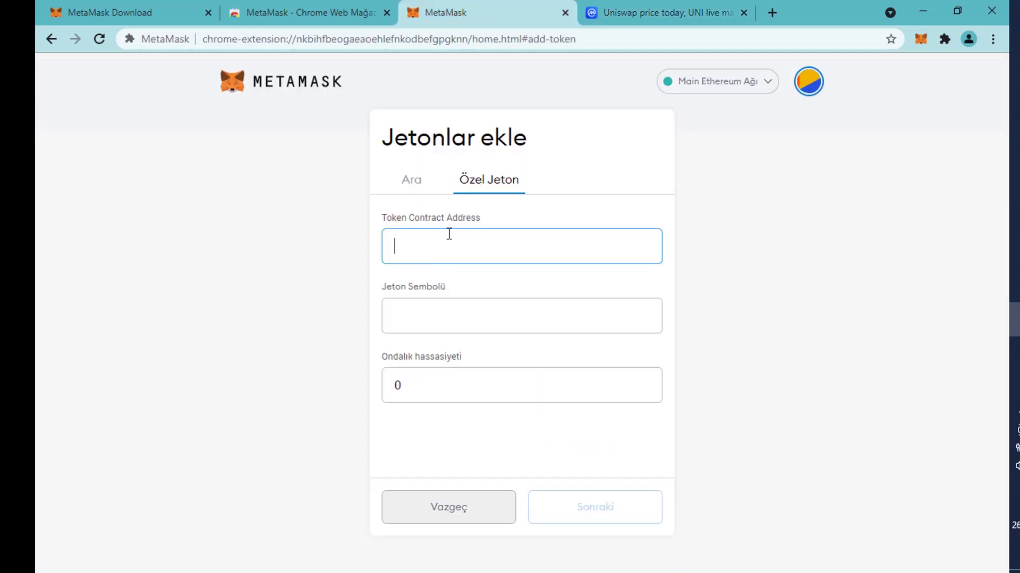
key("ctrl+v")
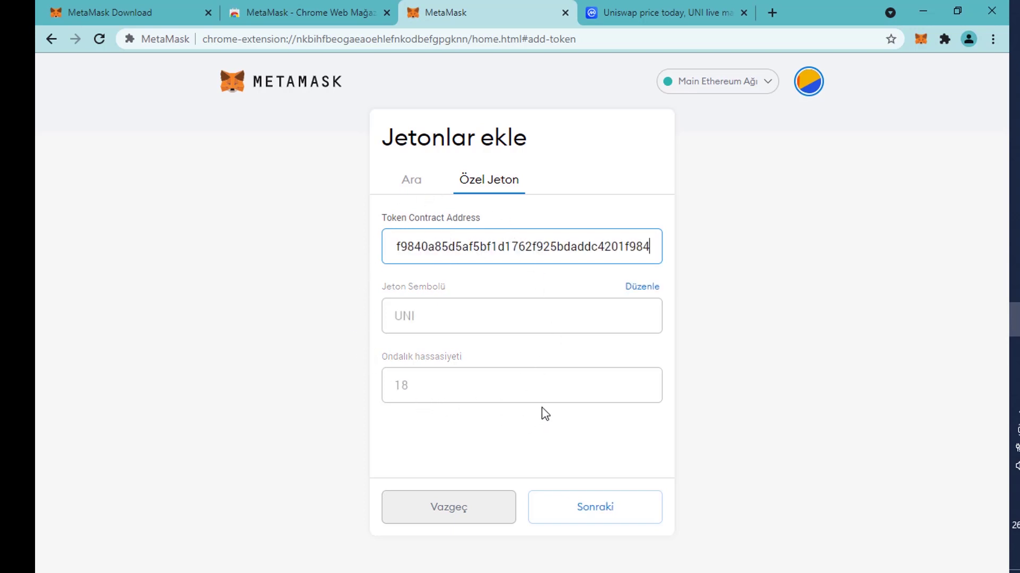
Step: Confirm adding the UNI token to the wallet and return to the account's asset list
left_click(567, 517)
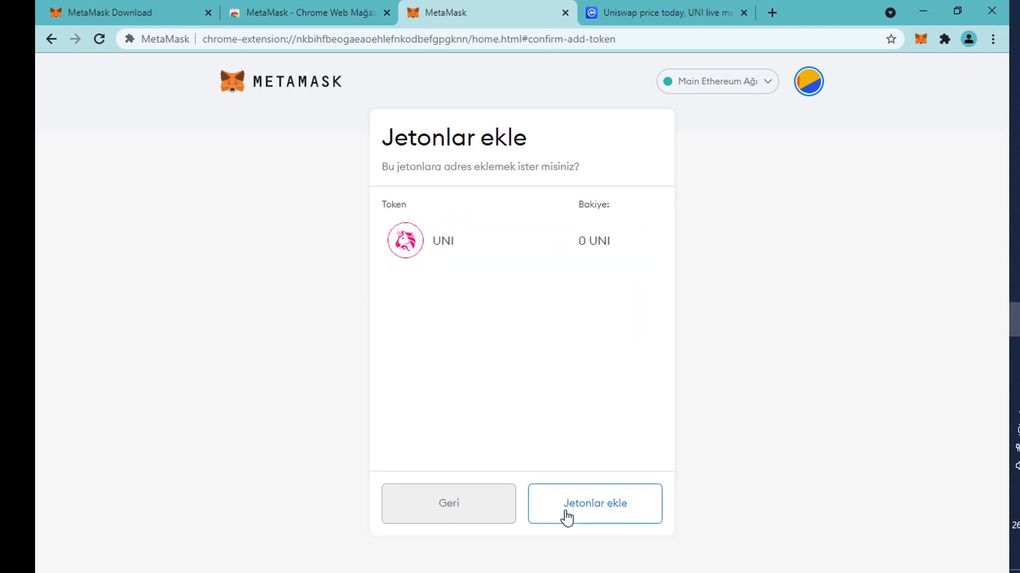
left_click(578, 513)
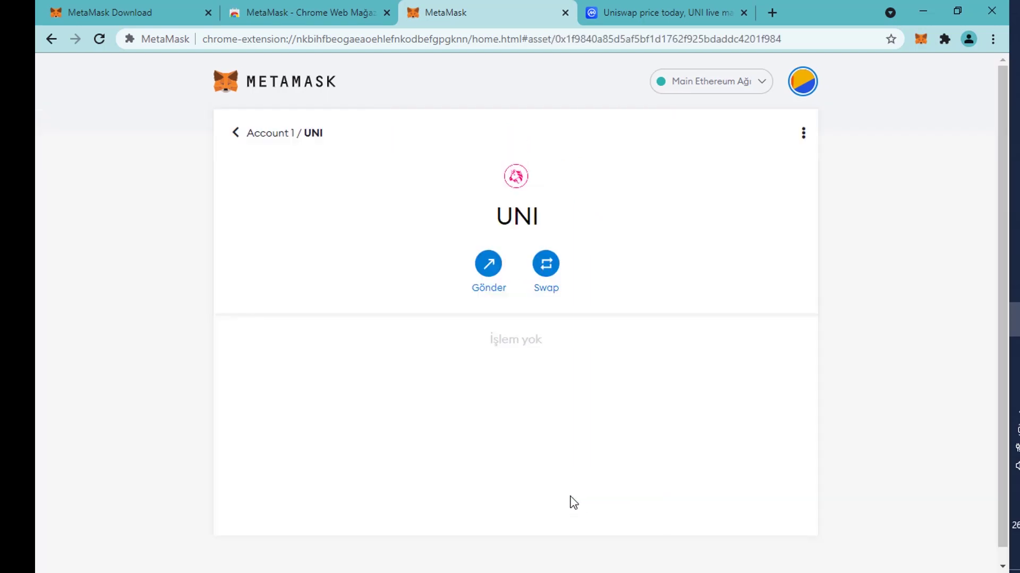
left_click(235, 133)
scroll(354, 308, "down", 2)
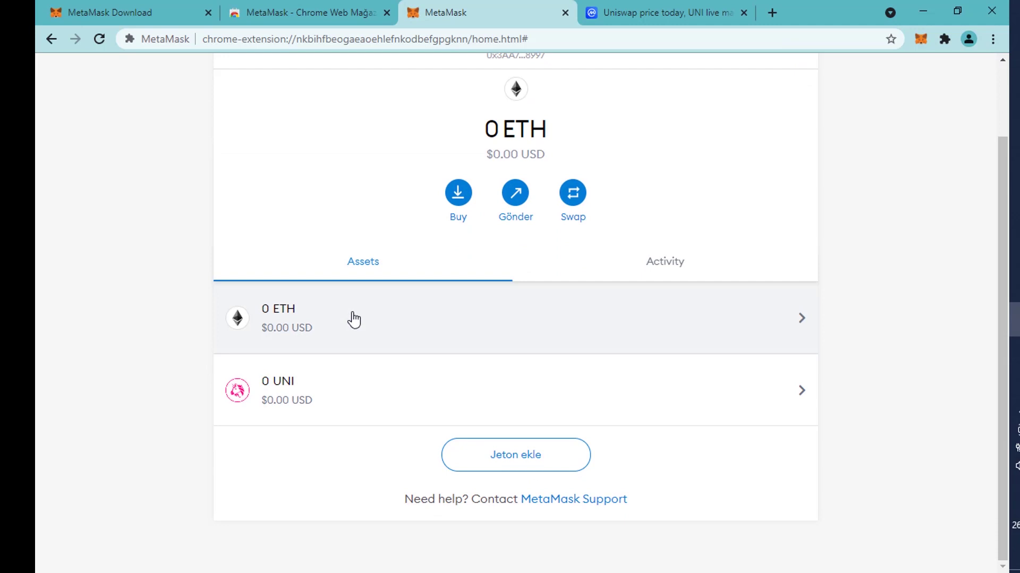
scroll(354, 319, "up", 2)
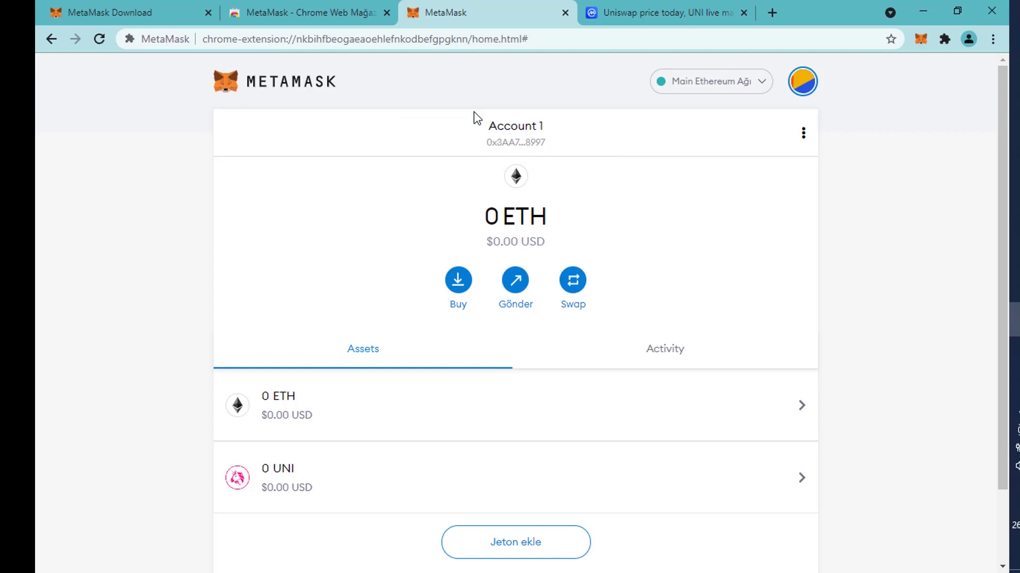
Step: Open the official uniswap.org website from Uniswap's CoinMarketCap page and launch the Uniswap app
left_click(692, 15)
left_click(662, 42)
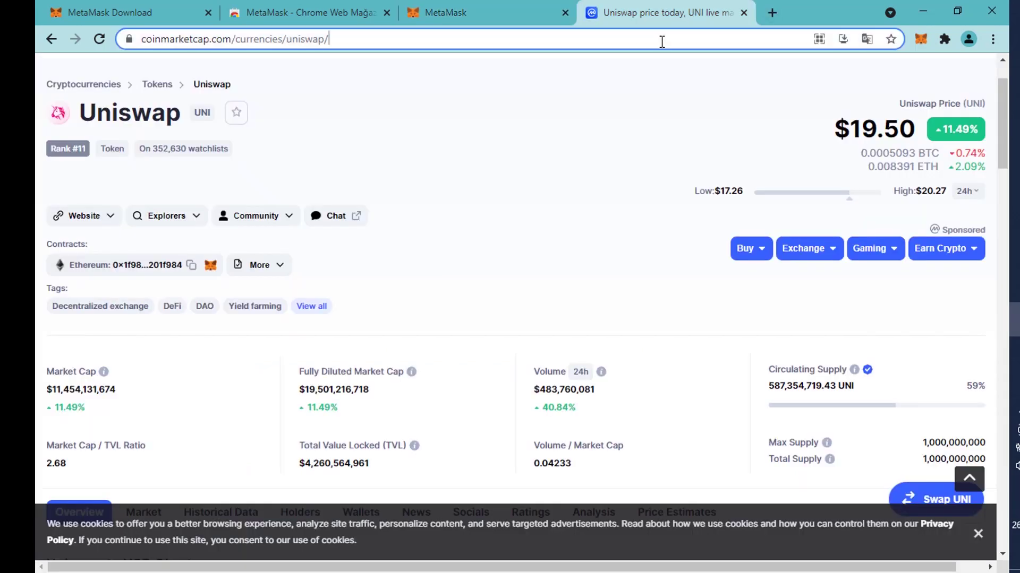
type("uni")
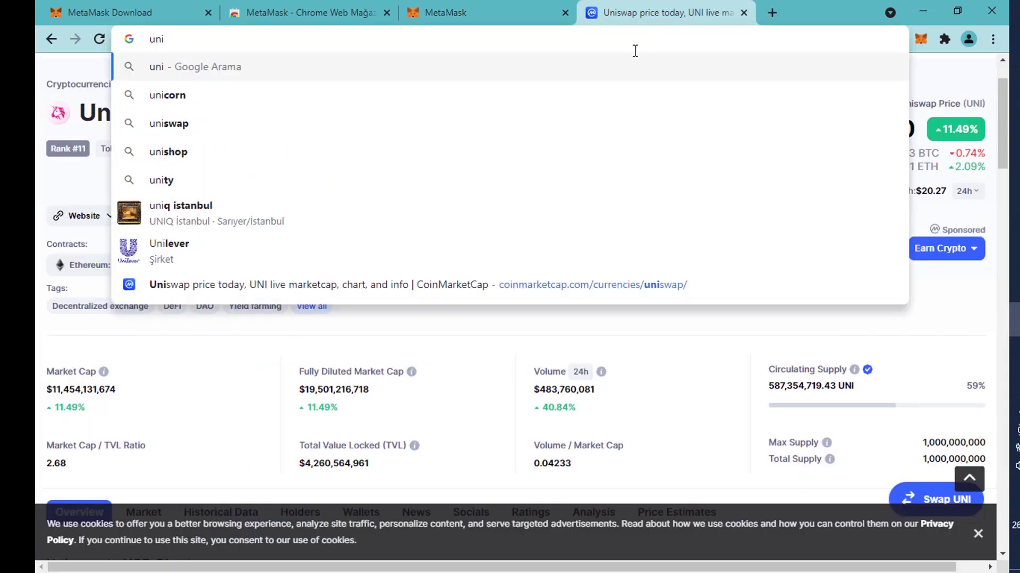
mouse_move(71, 223)
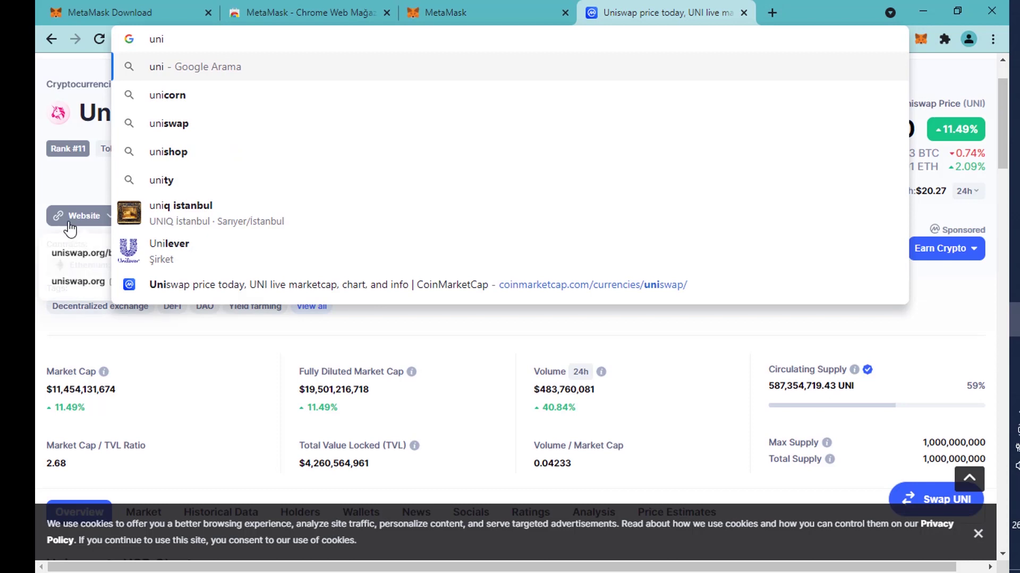
left_click(62, 286)
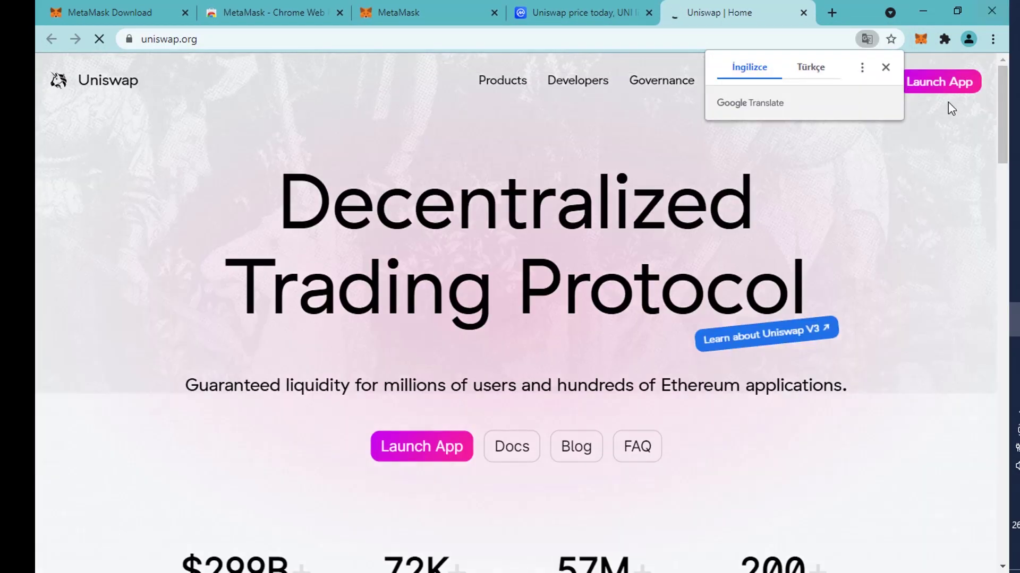
left_click(935, 84)
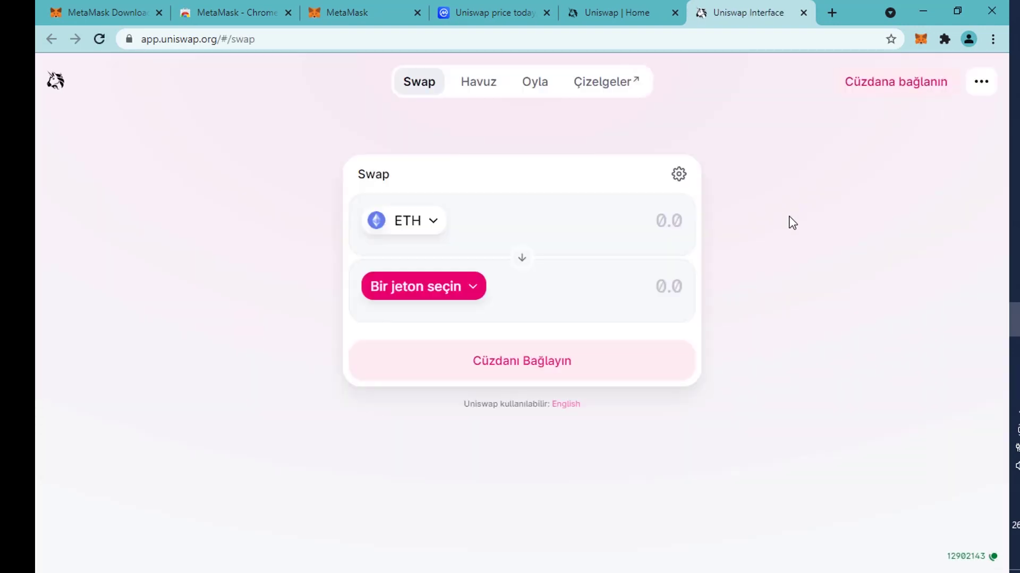
Step: Connect the MetaMask wallet to Uniswap using Account 1 and allow the site to view its address
left_click(865, 102)
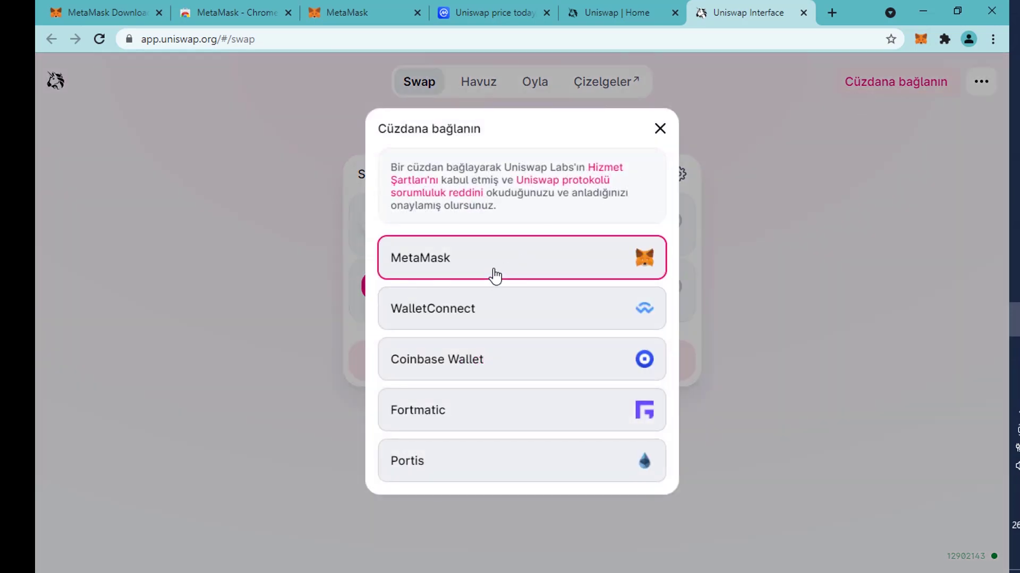
left_click(494, 276)
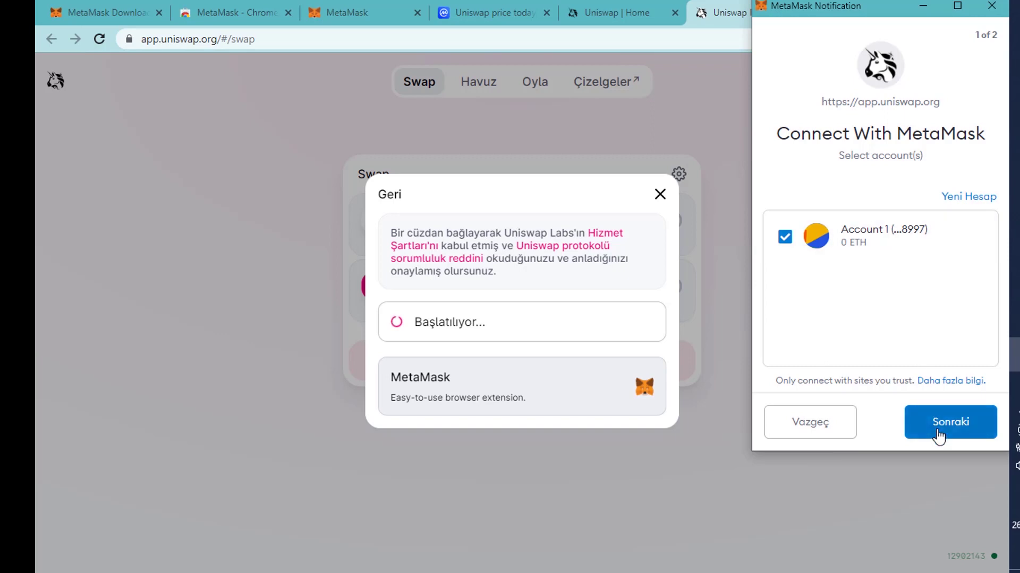
left_click(939, 435)
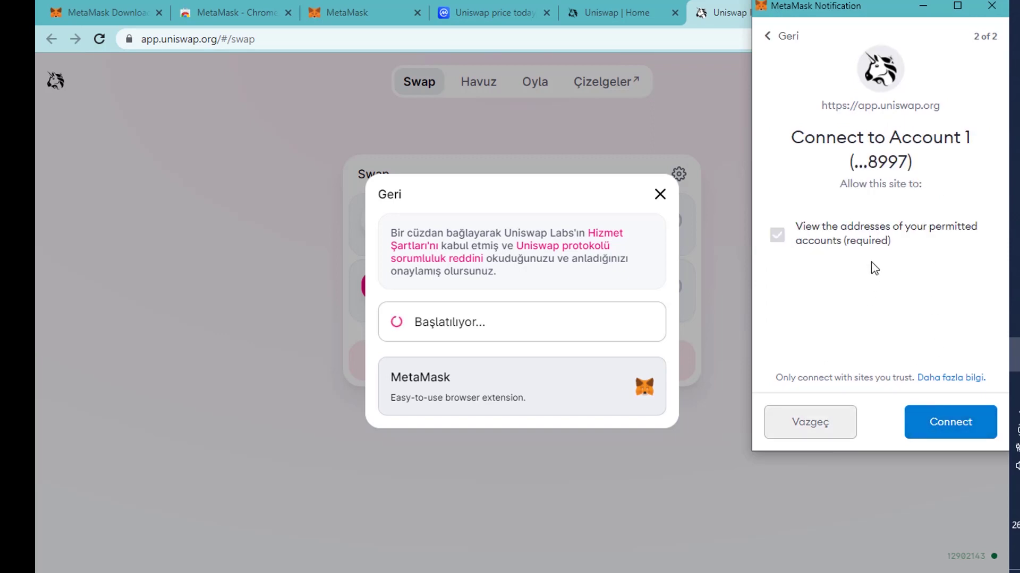
left_click(944, 432)
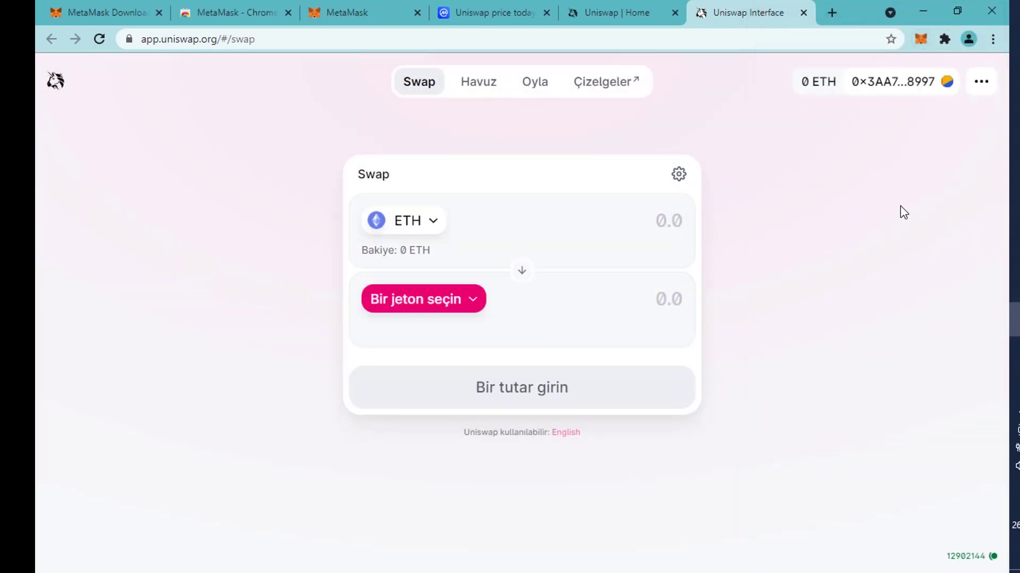